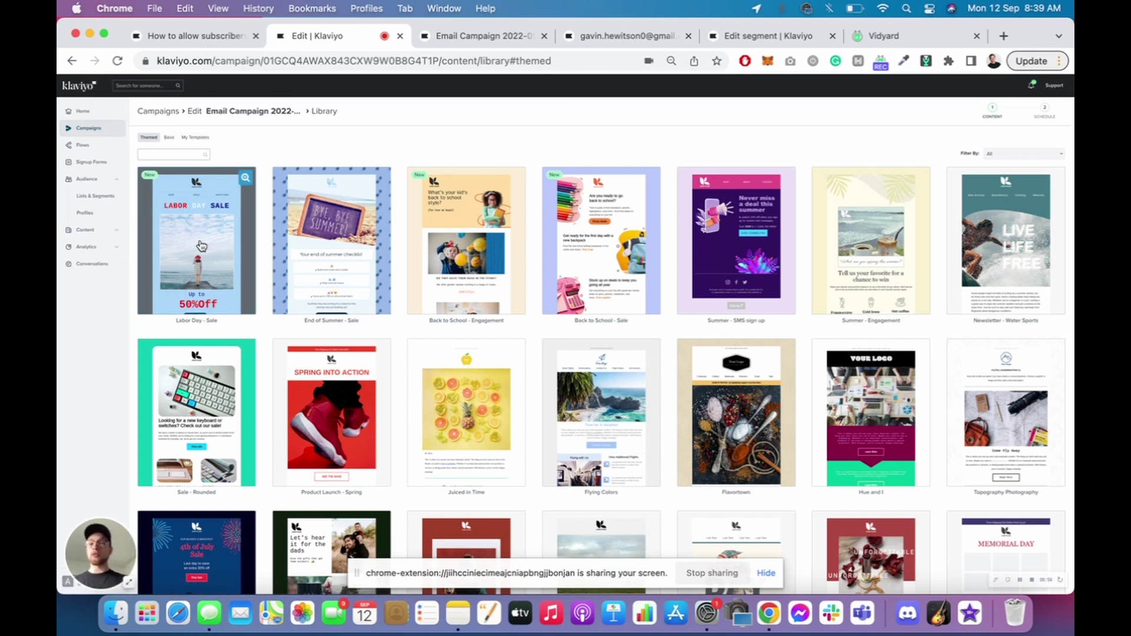
Hide the sharing bar and choose the Labor Day - Sale template for the email.
click(767, 574)
click(767, 575)
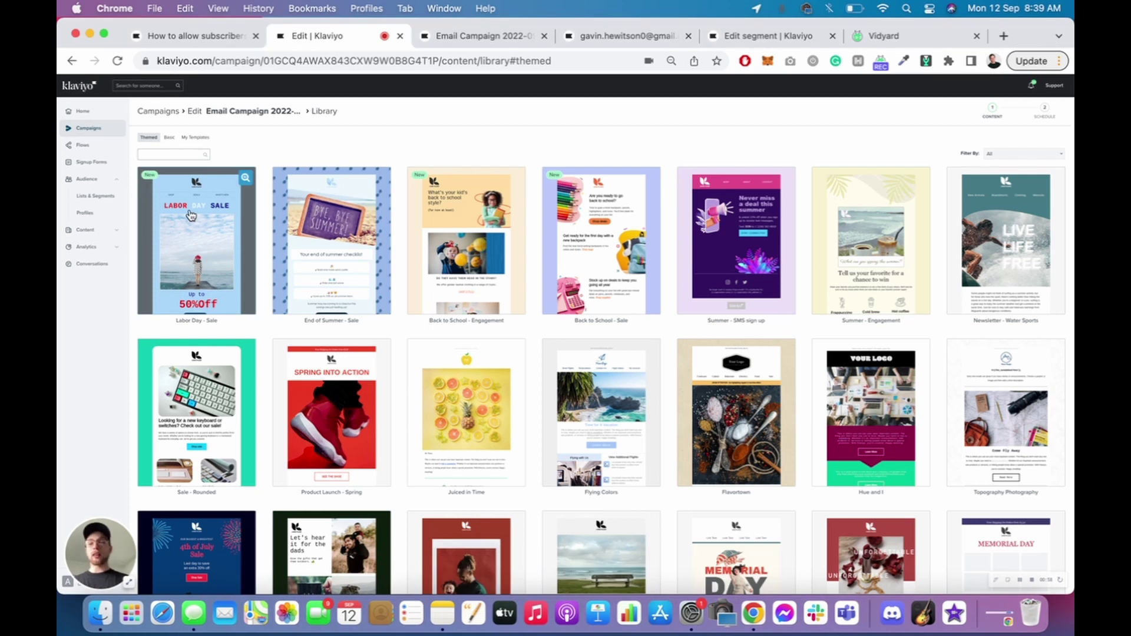
click(191, 216)
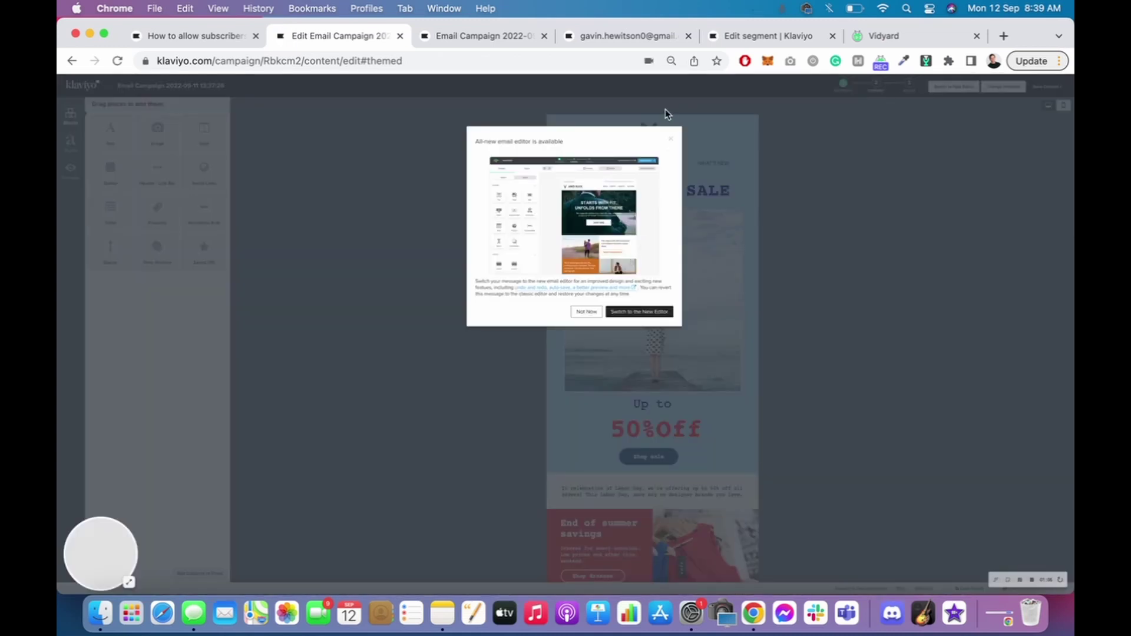
Close the 'All-new email editor' announcement and open the LABOR DAY SALE heading block.
click(671, 143)
scroll(689, 295, down, 2)
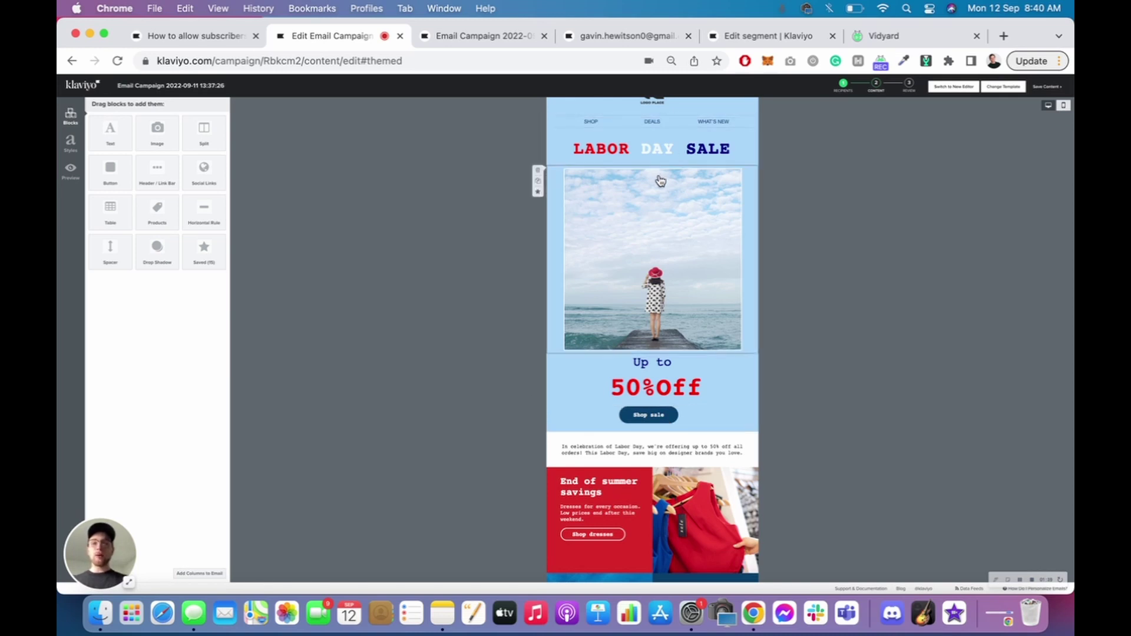
click(675, 155)
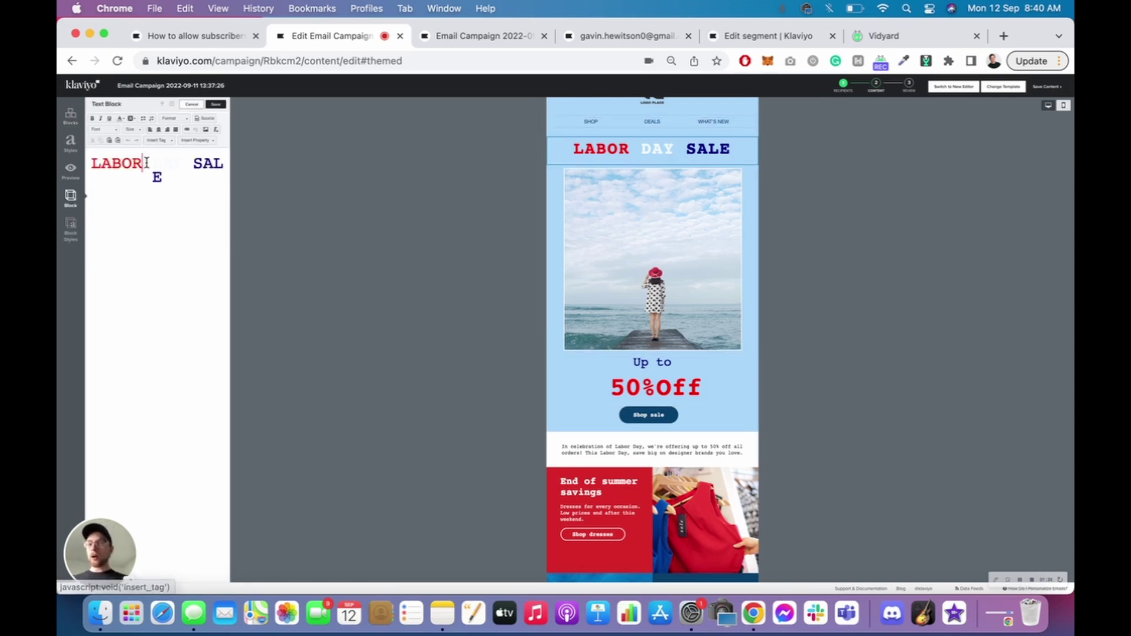
Replace the LABOR DAY SALE heading text with 'opt out for BFCM'.
key(super+a)
text(OPt ou)
key(BackSpace)
key(BackSpace)
key(BackSpace)
key(BackSpace)
key(BackSpace)
key(BackSpace)
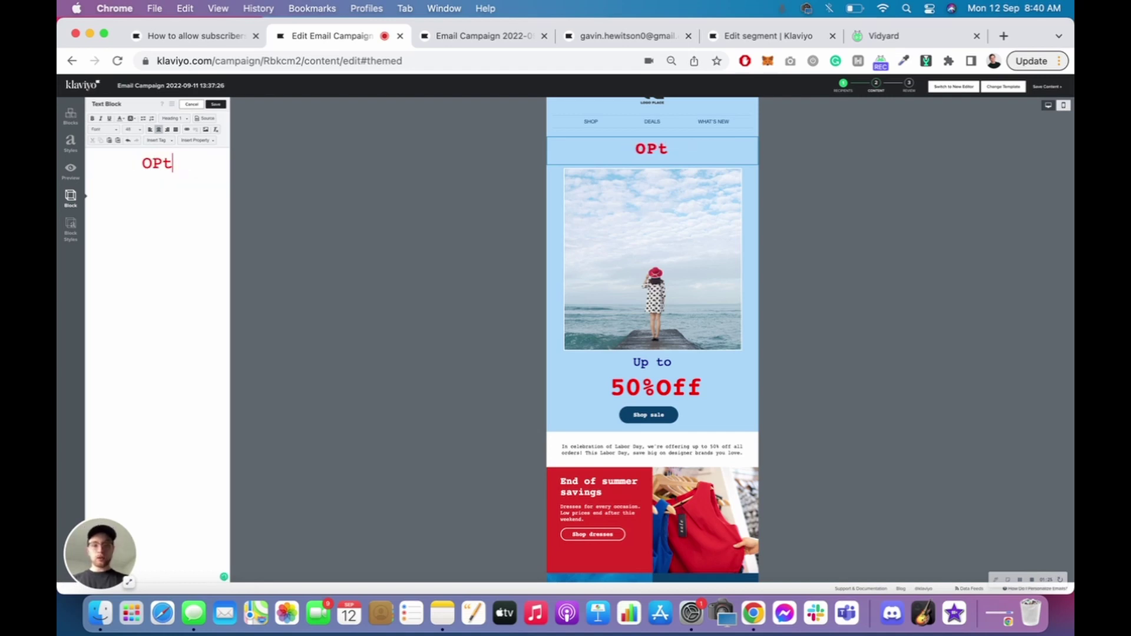
text(opt ou)
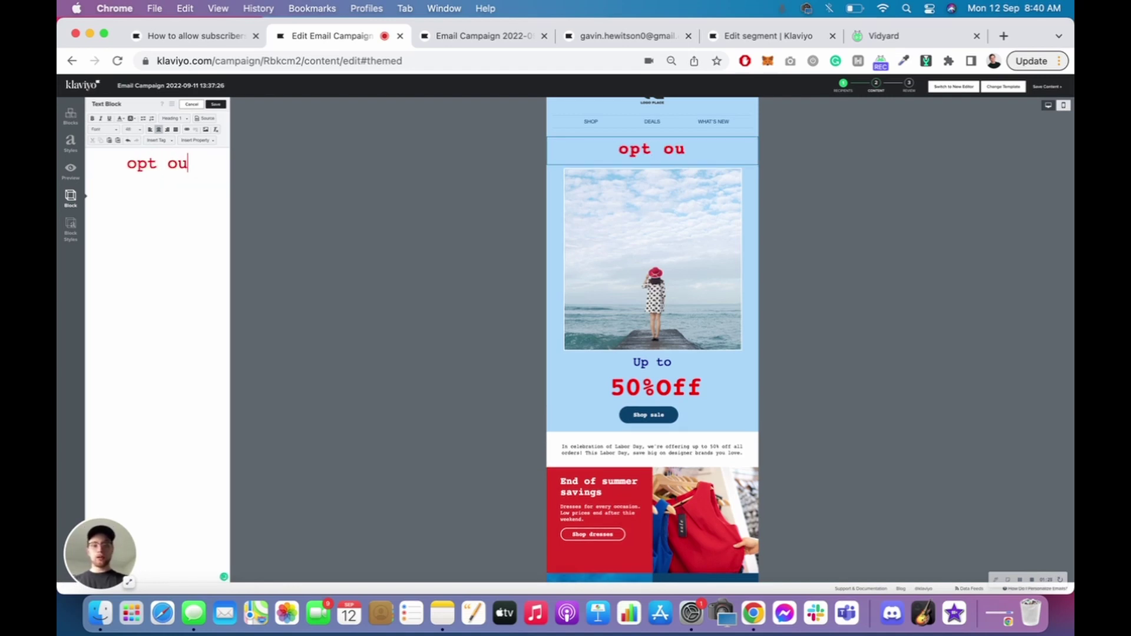
text(t for BFCM)
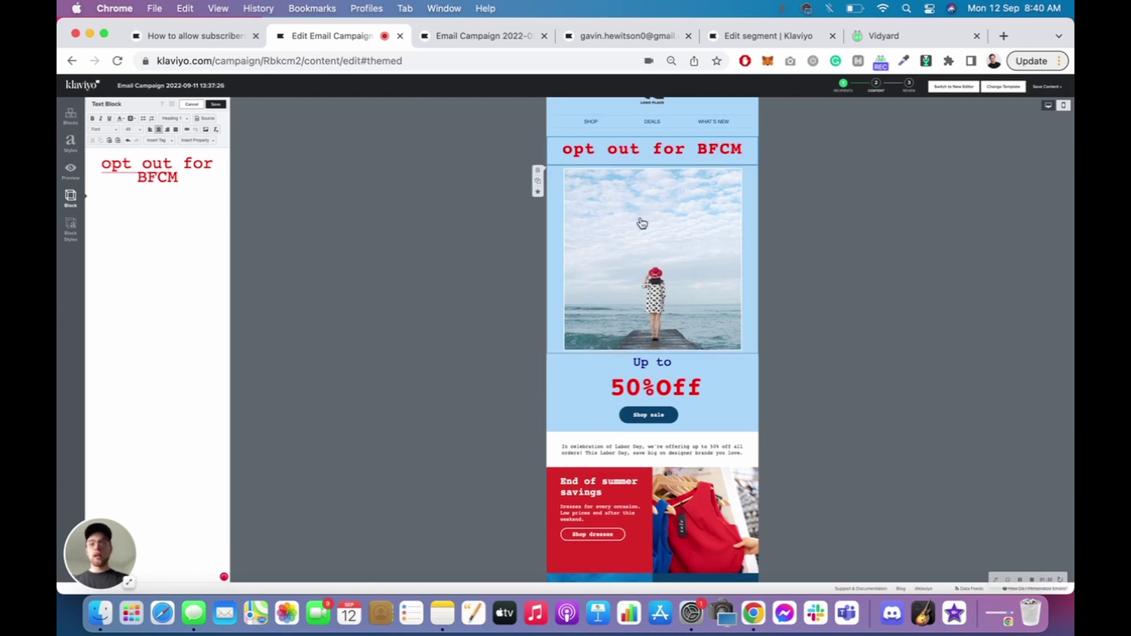
Relabel the Shop sale button as 'Opt out'.
click(661, 416)
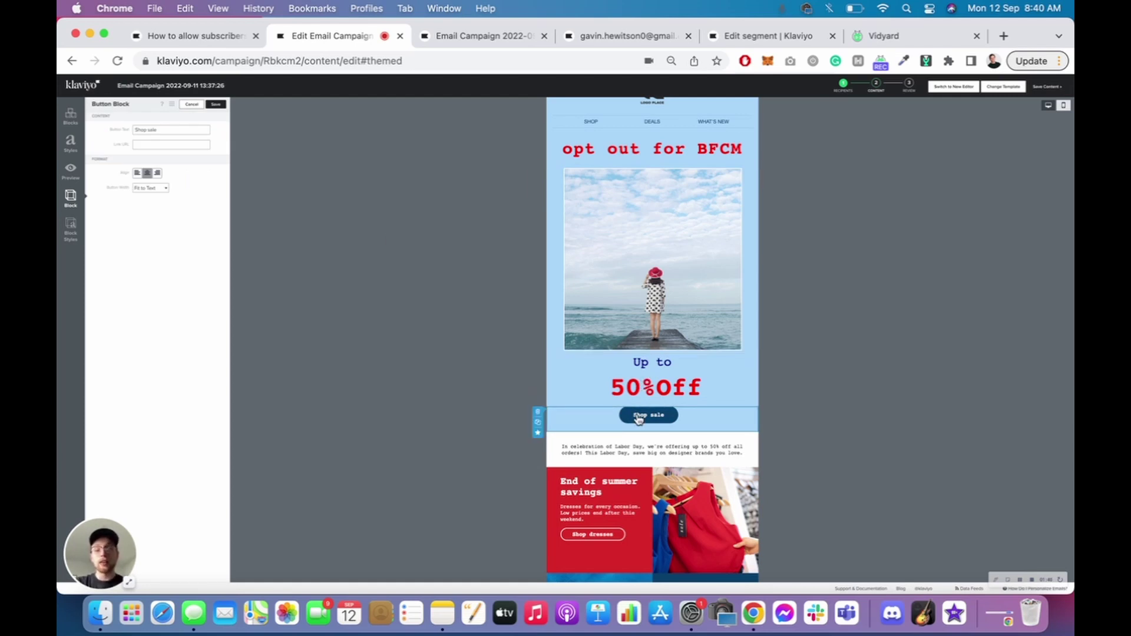
drag(177, 131, 133, 129)
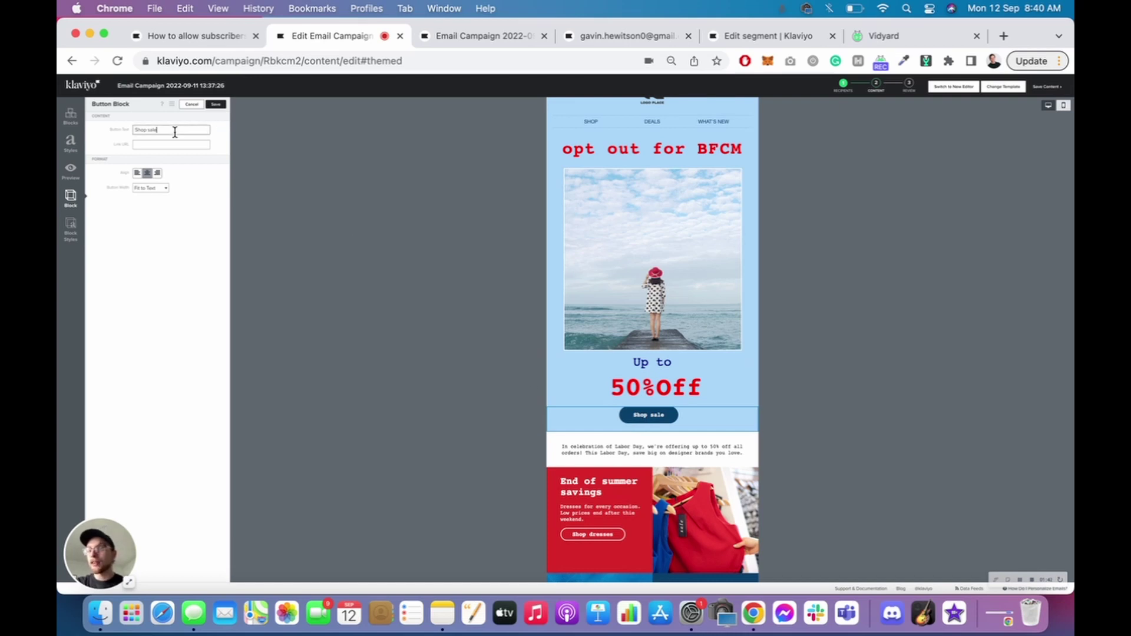
text(Opt out)
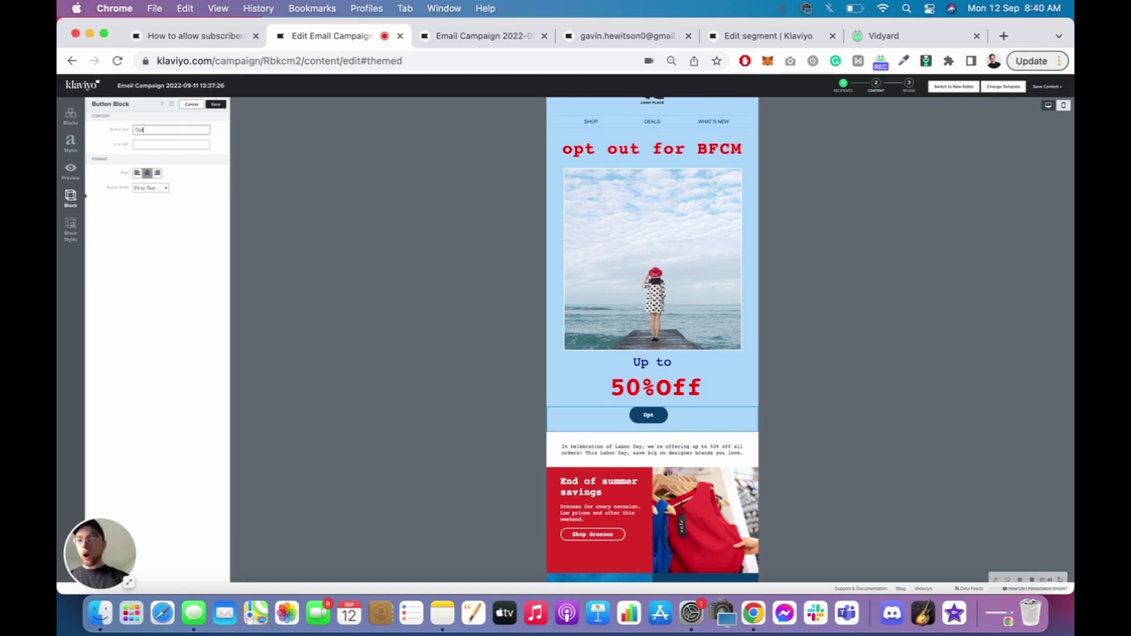
click(175, 148)
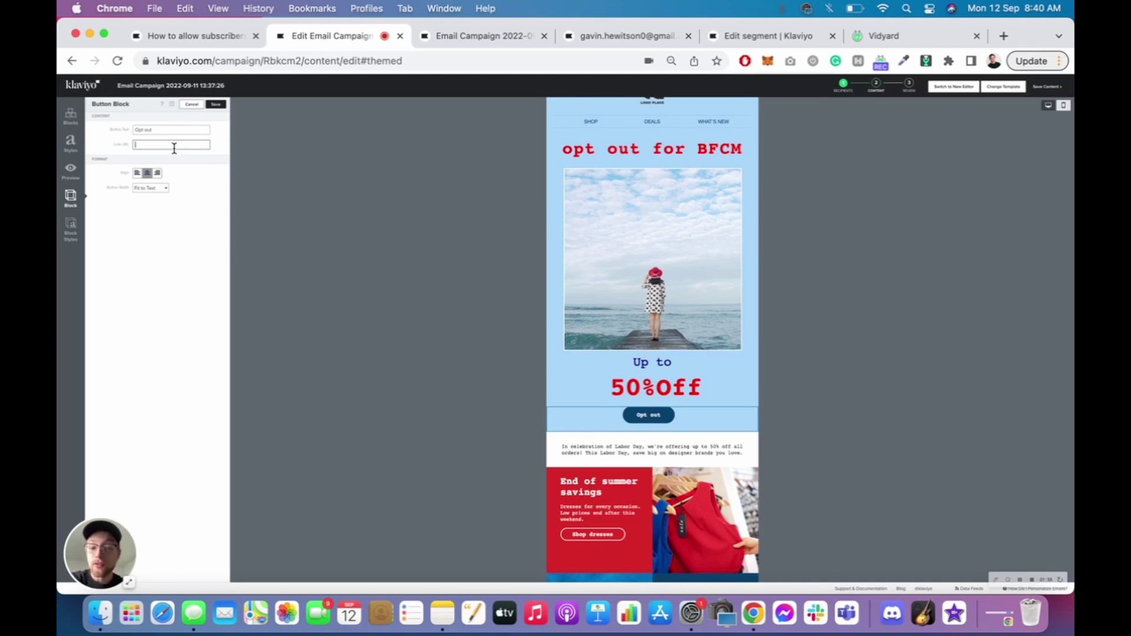
Paste the update_property_link tag as the button link and change its property to 'Black_friday'.
key(super+v)
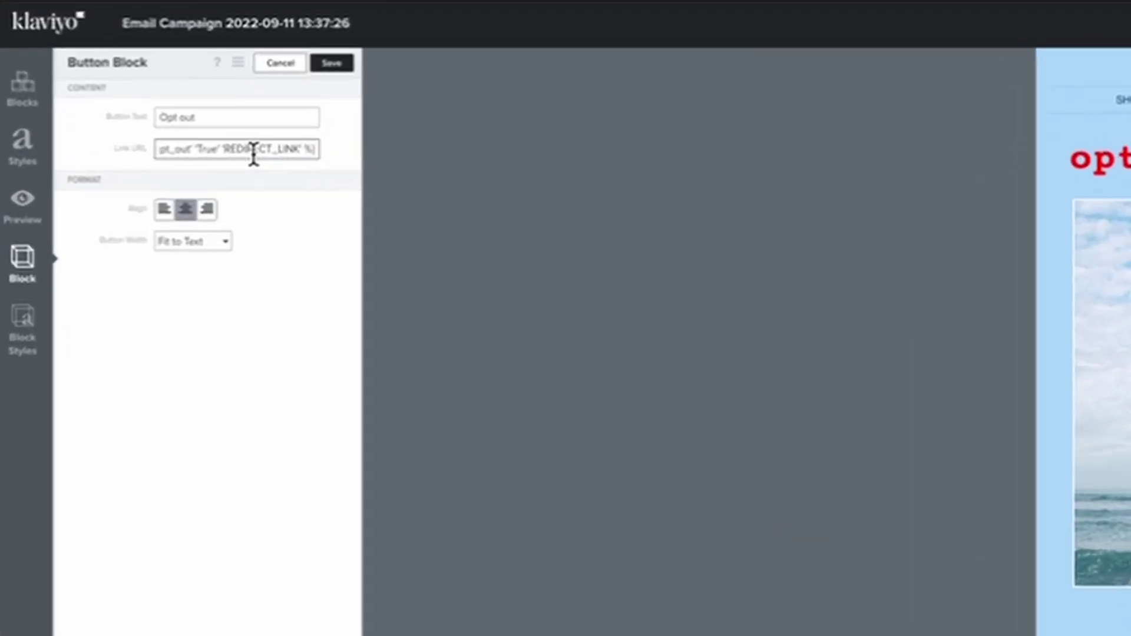
drag(253, 154, 66, 160)
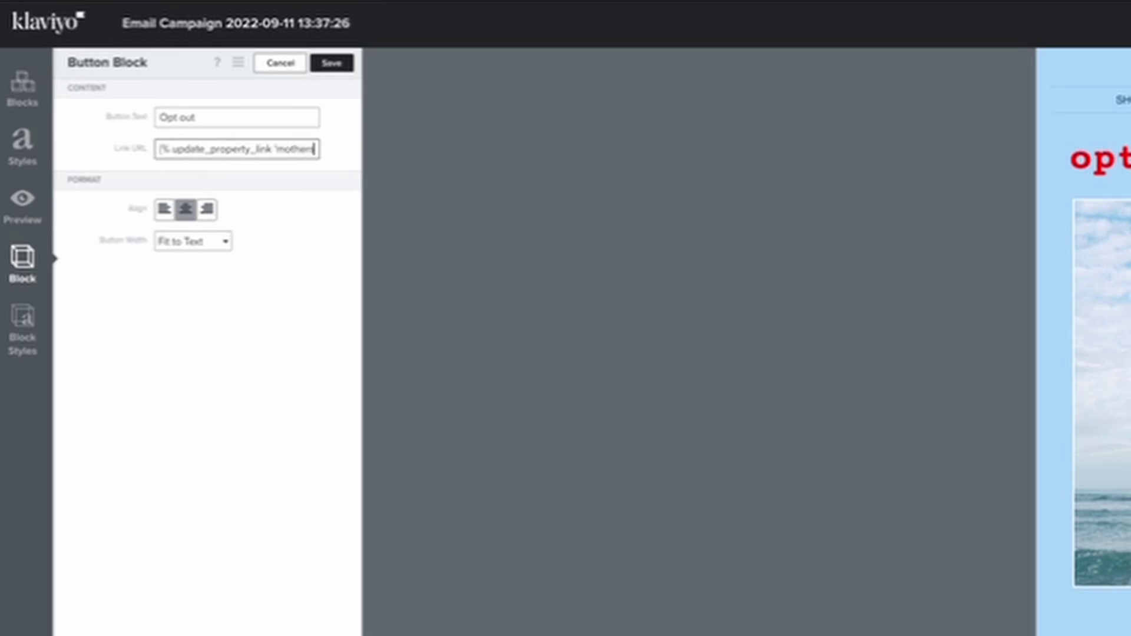
click(312, 149)
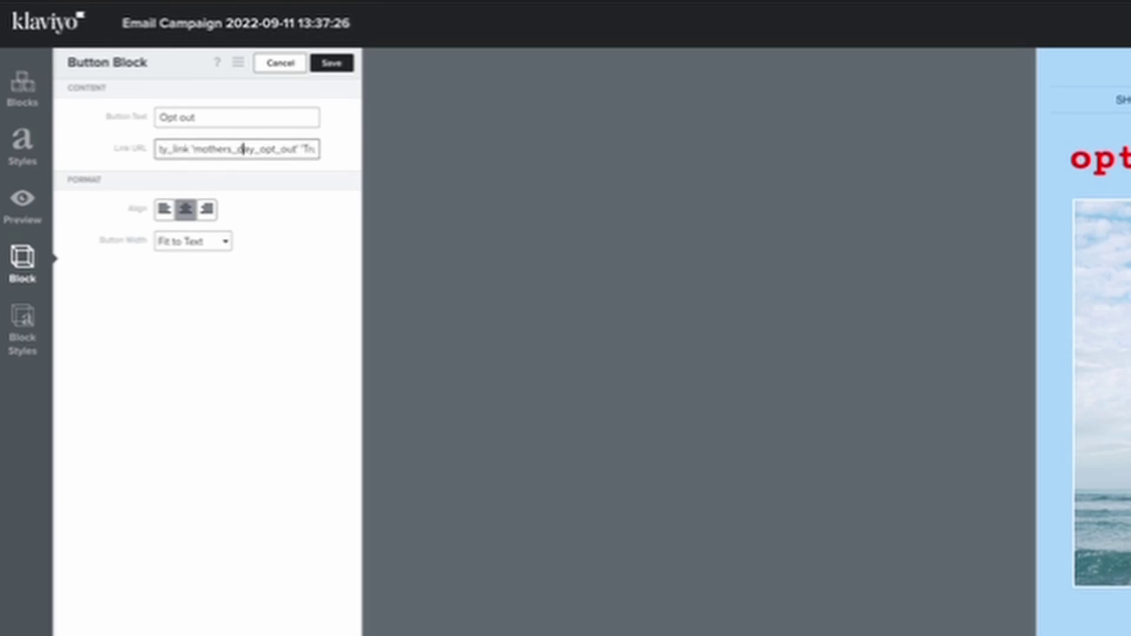
click(298, 147)
key(BackSpace)
key(BackSpace)
key(BackSpace)
key(BackSpace)
key(BackSpace)
key(BackSpace)
key(BackSpace)
key(BackSpace)
key(BackSpace)
key(BackSpace)
key(BackSpace)
key(BackSpace)
key(BackSpace)
key(BackSpace)
key(BackSpace)
key(BackSpace)
key(BackSpace)
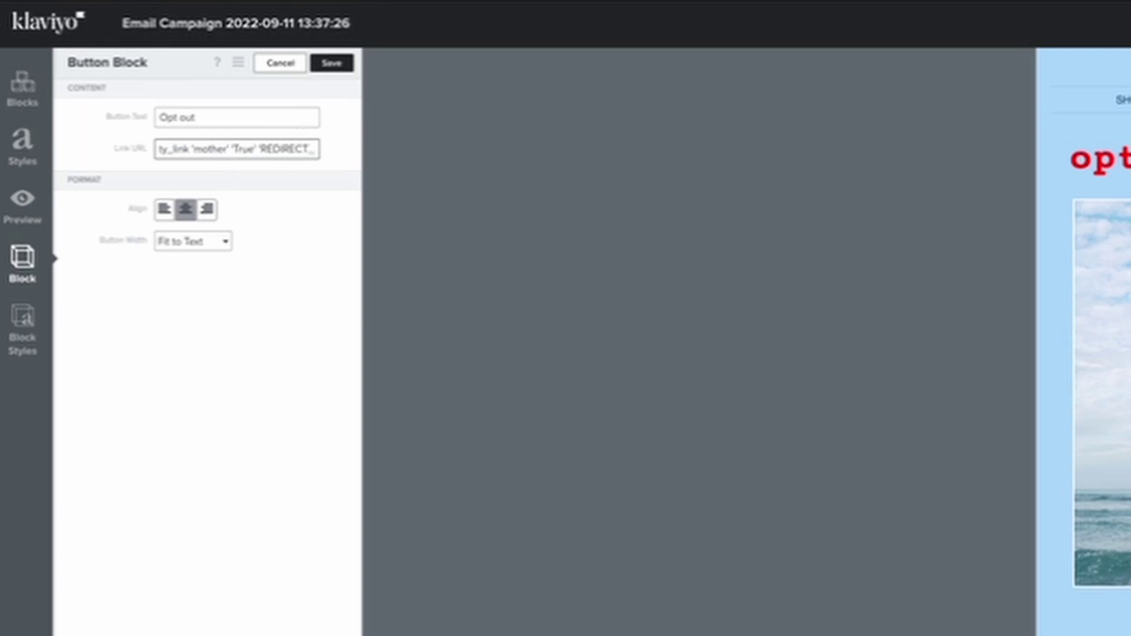
key(BackSpace)
key(BackSpace)
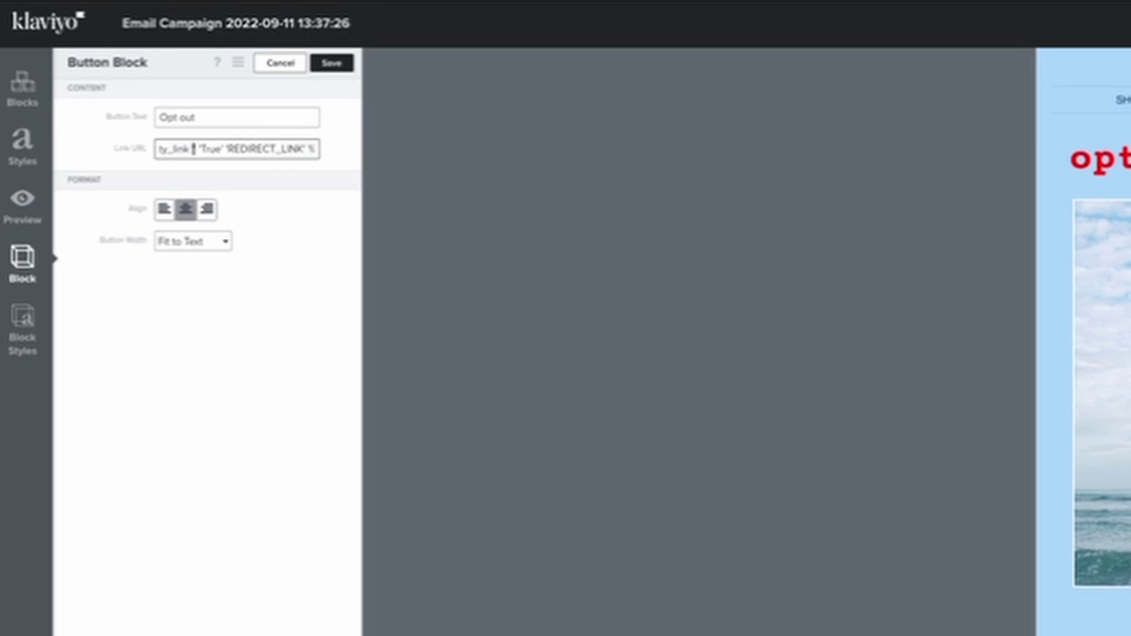
text(Boo)
key(BackSpace)
key(BackSpace)
text(lock)
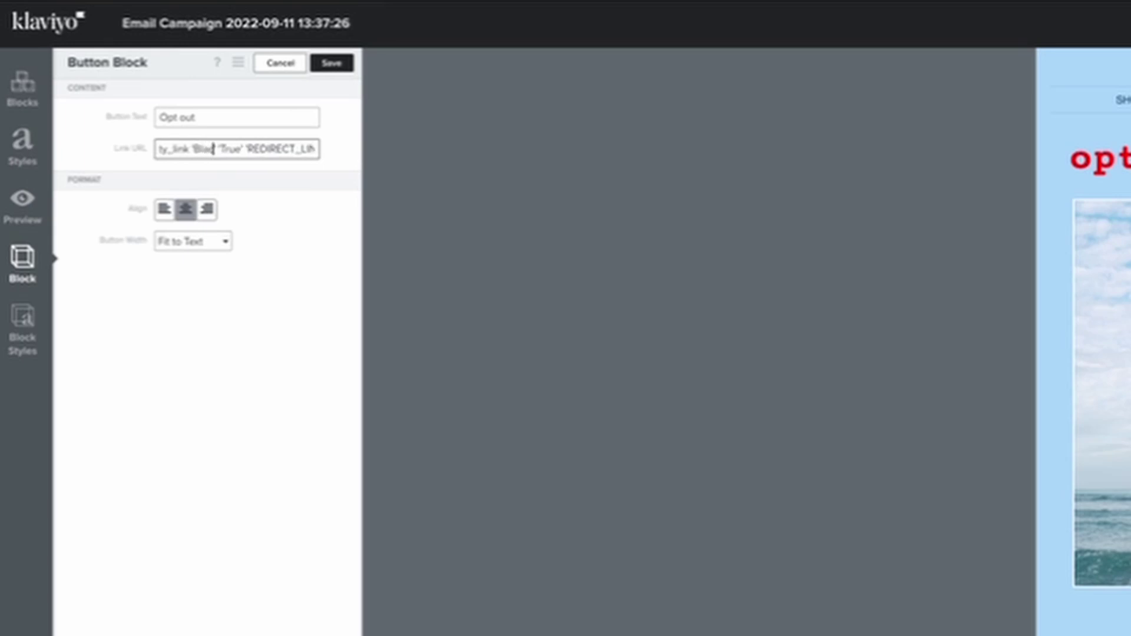
text(_)
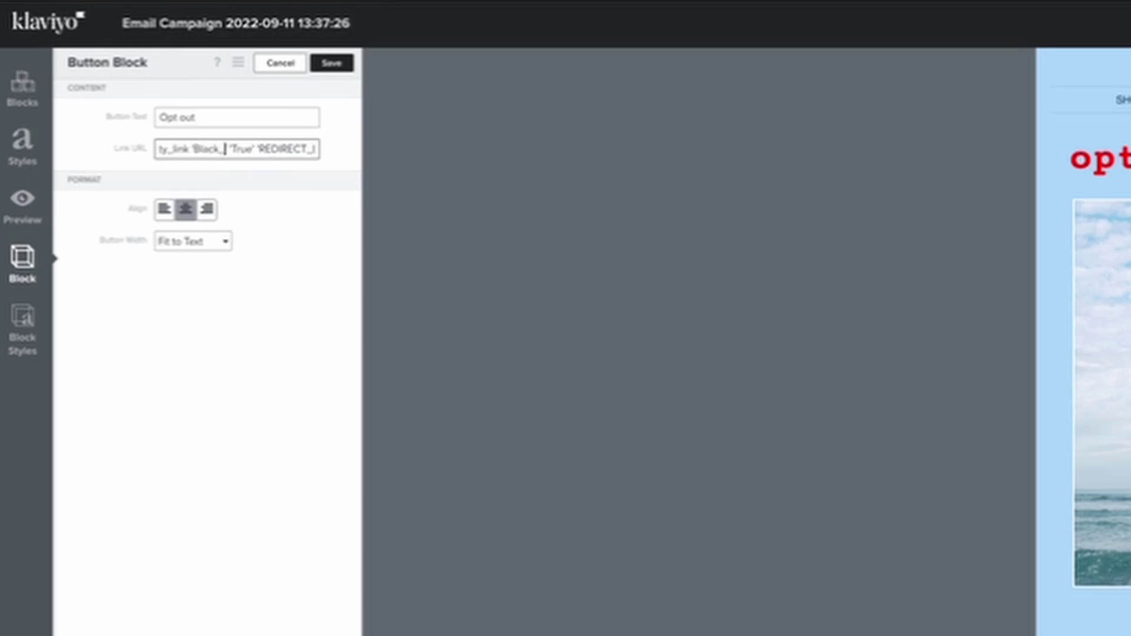
text(friday)
Confirm the link sets 'Black_friday' to 'True' and save the Opt out button.
click(230, 149)
click(262, 149)
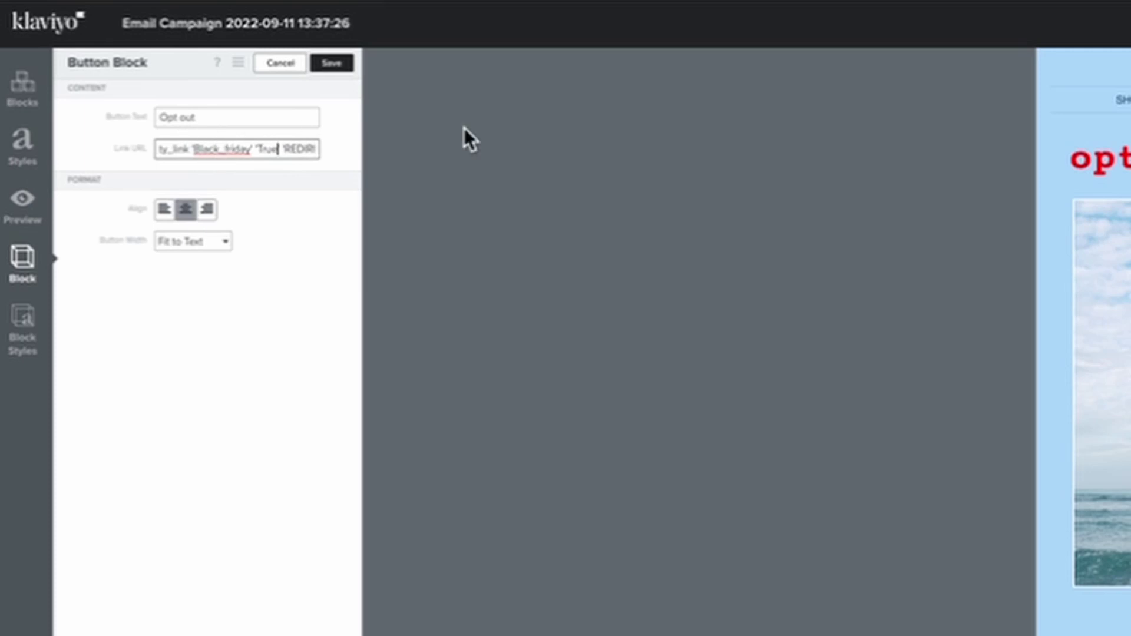
key(Right)
key(Right)
key(Right)
key(Right)
key(Right)
key(Right)
key(Right)
key(Right)
key(Right)
key(Right)
key(Right)
key(Right)
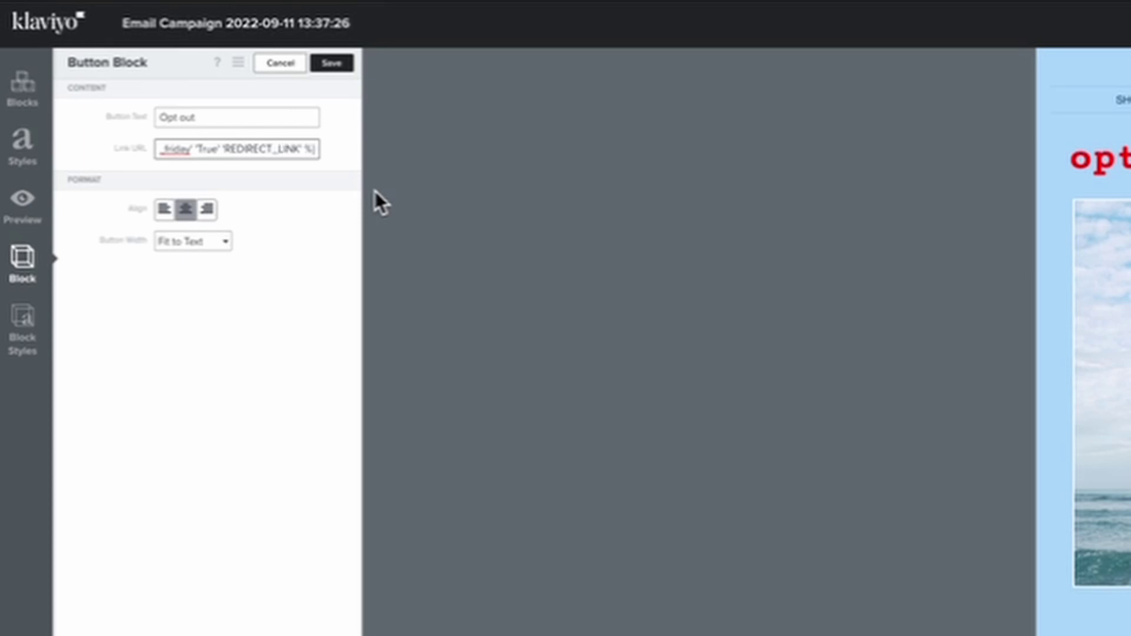
click(691, 225)
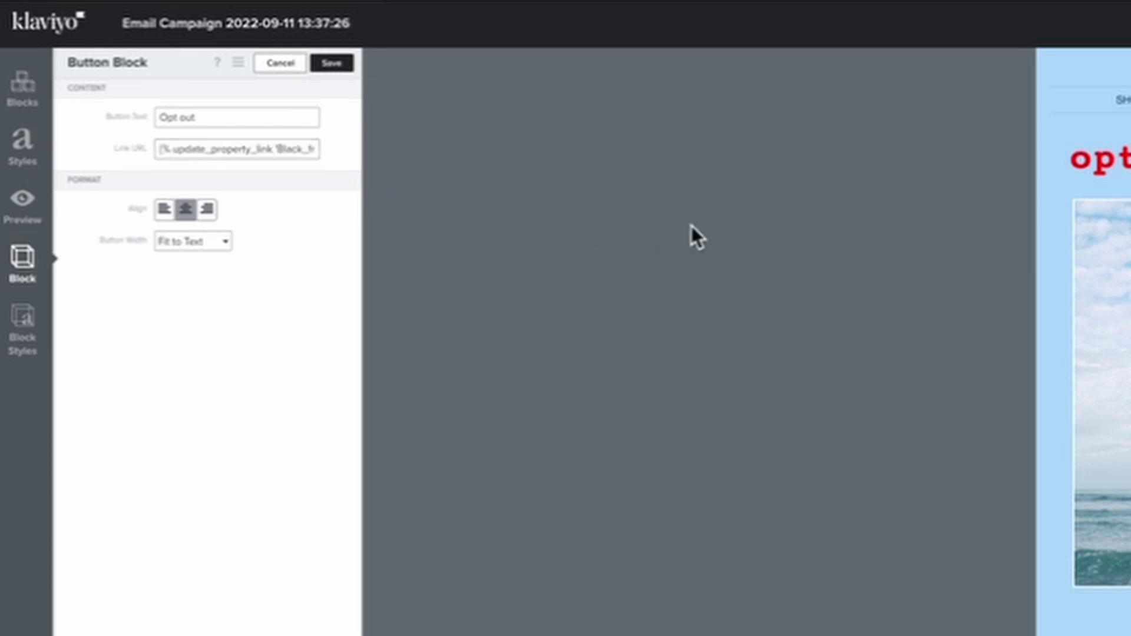
click(330, 63)
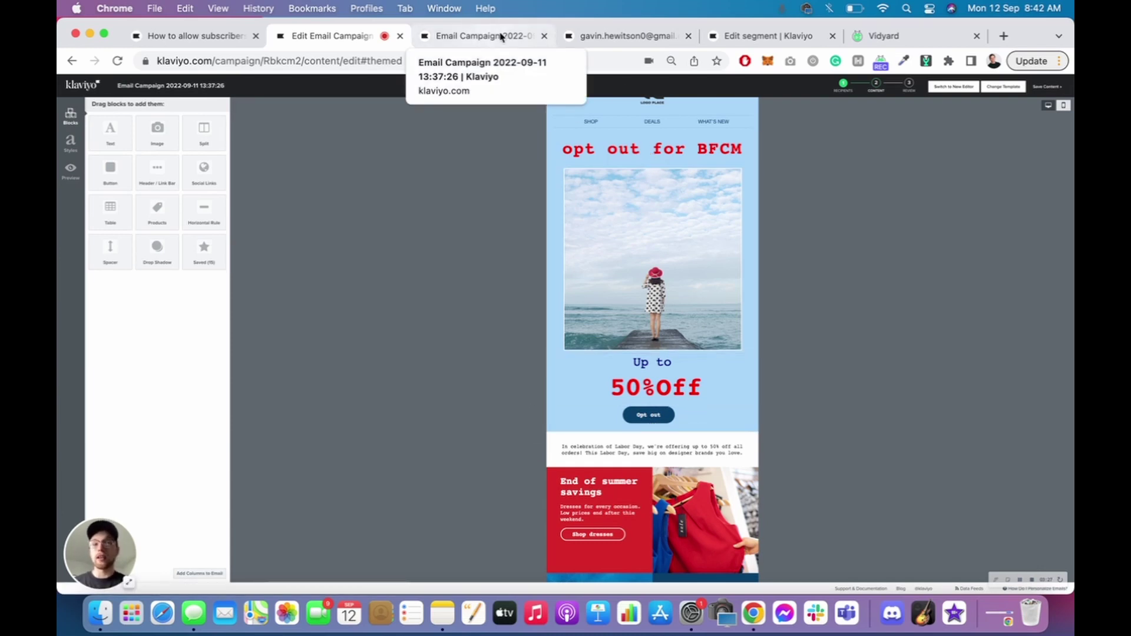
click(736, 38)
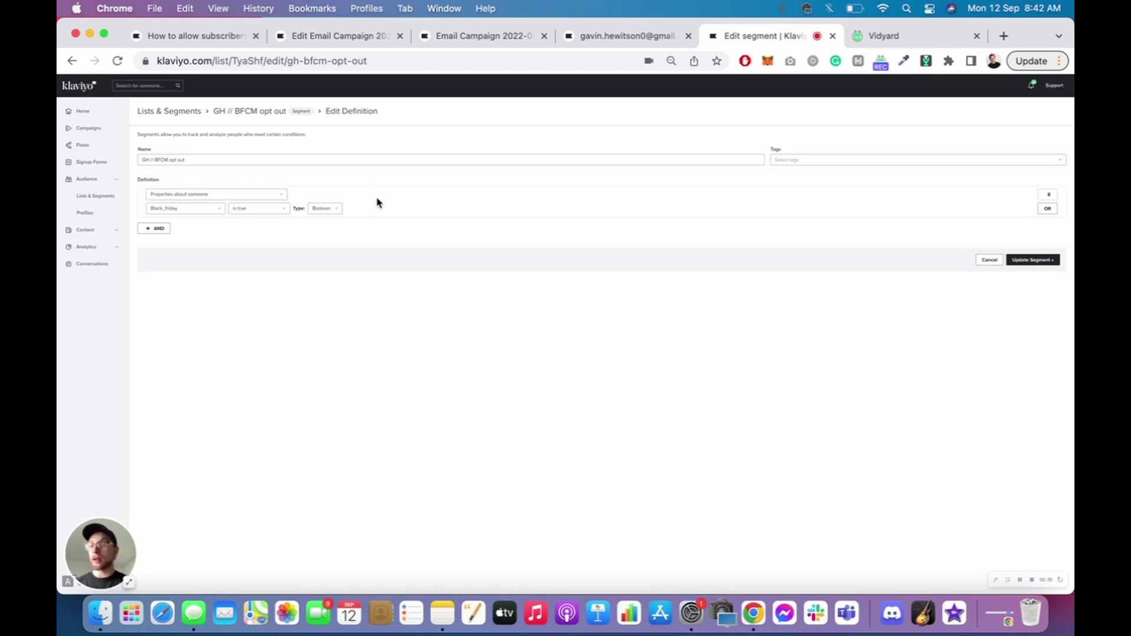
Check the GH // BFCM opt out condition: Properties about someone, Black_friday is true (Boolean).
triple_click(181, 159)
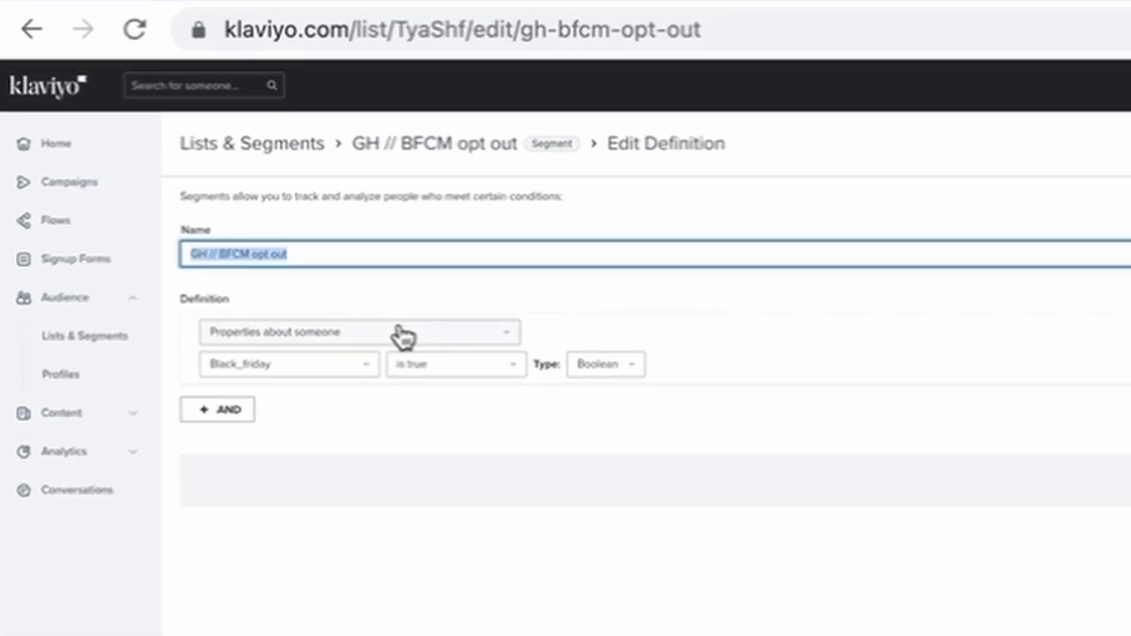
click(403, 337)
click(673, 440)
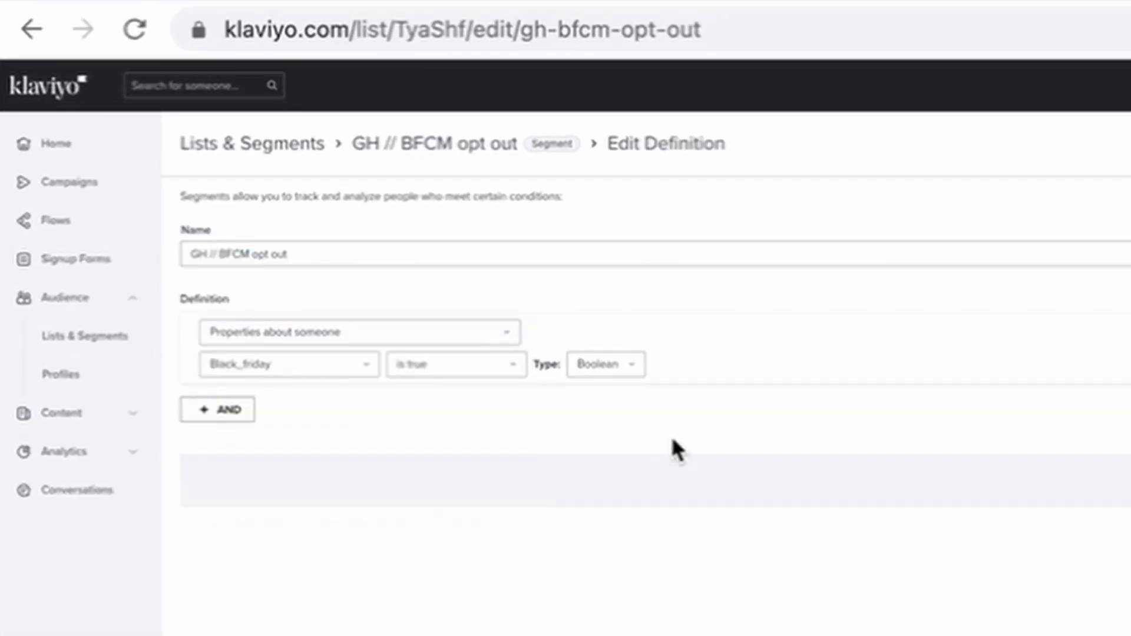
click(337, 376)
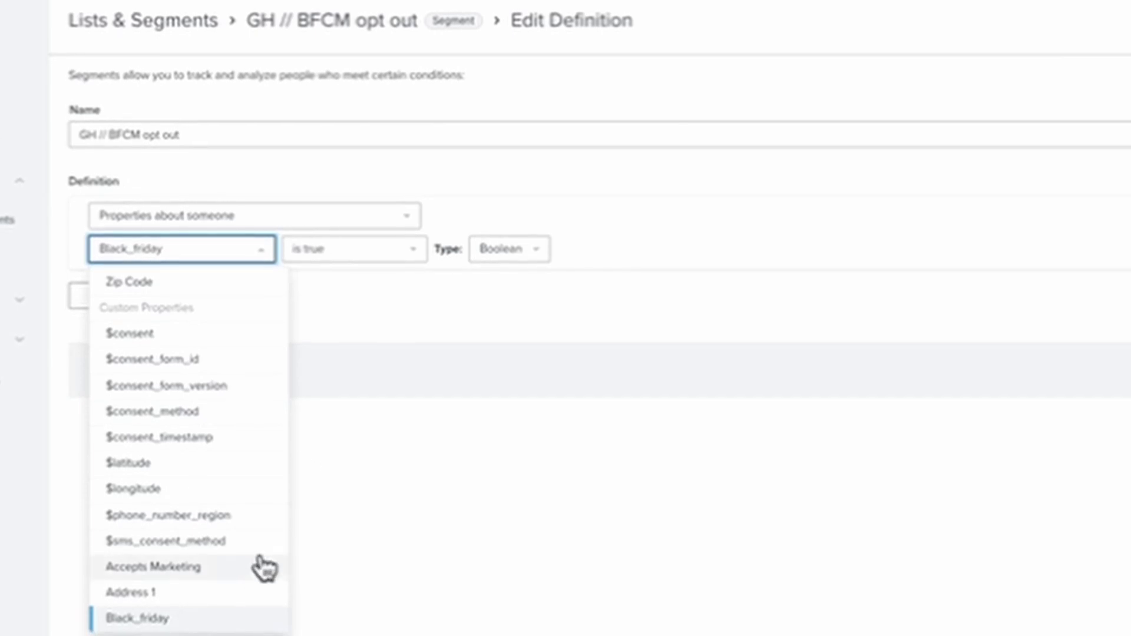
click(354, 311)
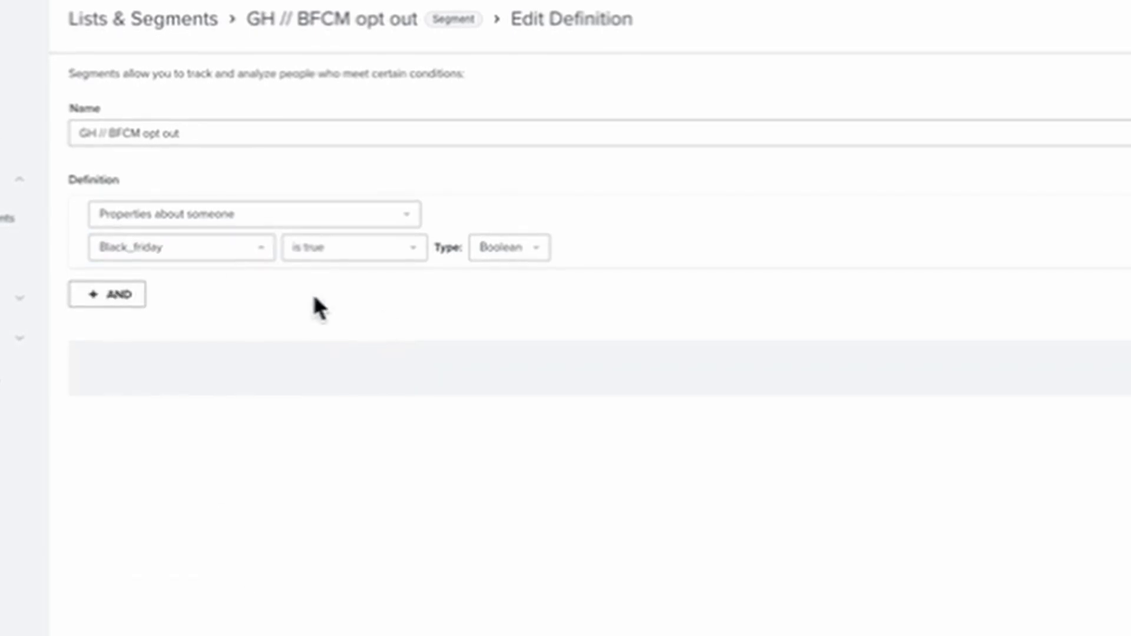
click(235, 257)
click(162, 616)
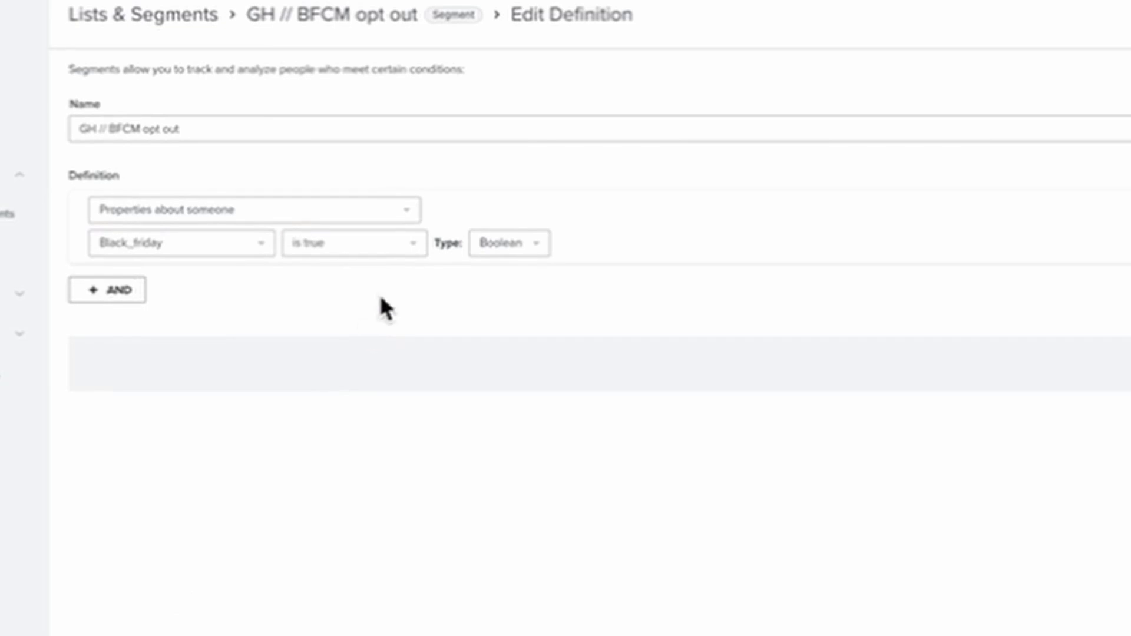
click(409, 246)
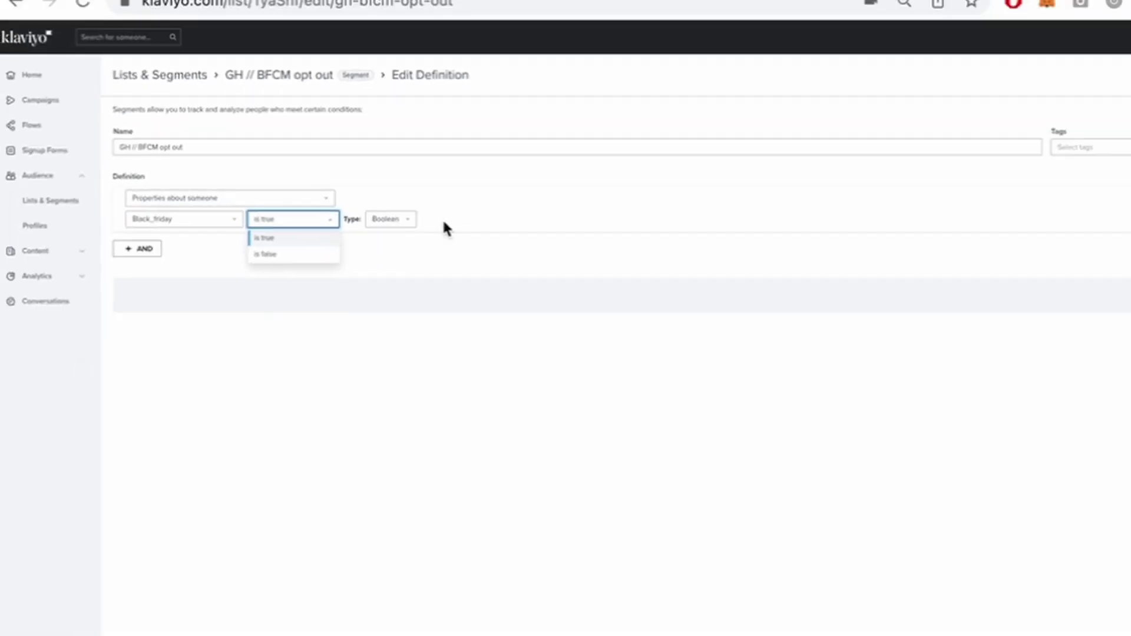
click(444, 227)
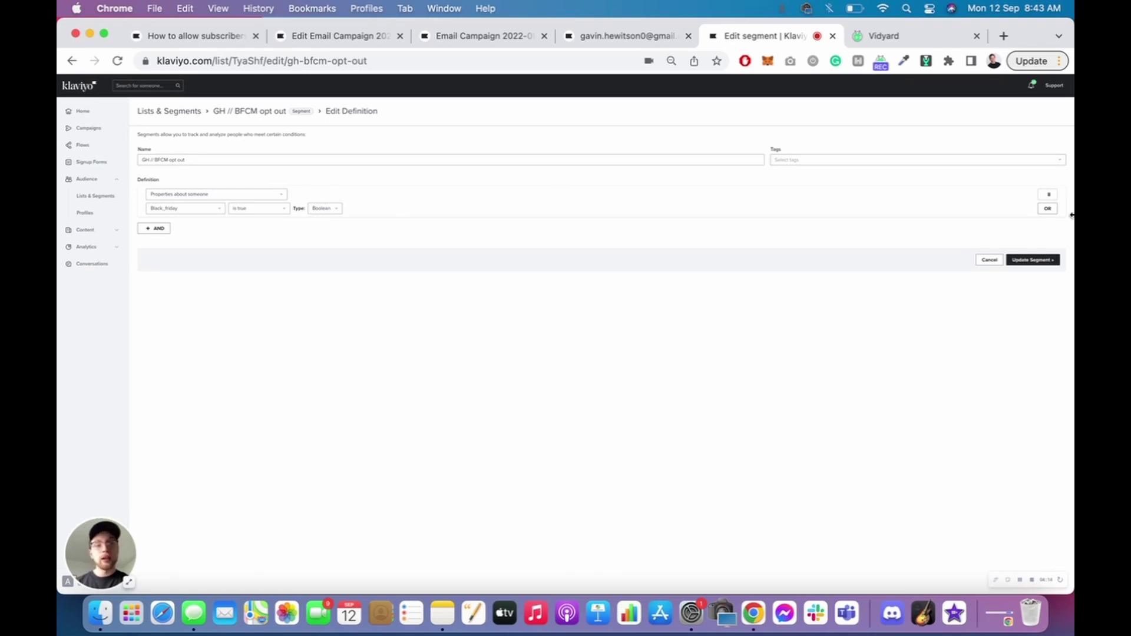
Update the GH // BFCM opt out segment and go to the GH // Test campaign's recipients.
click(1053, 259)
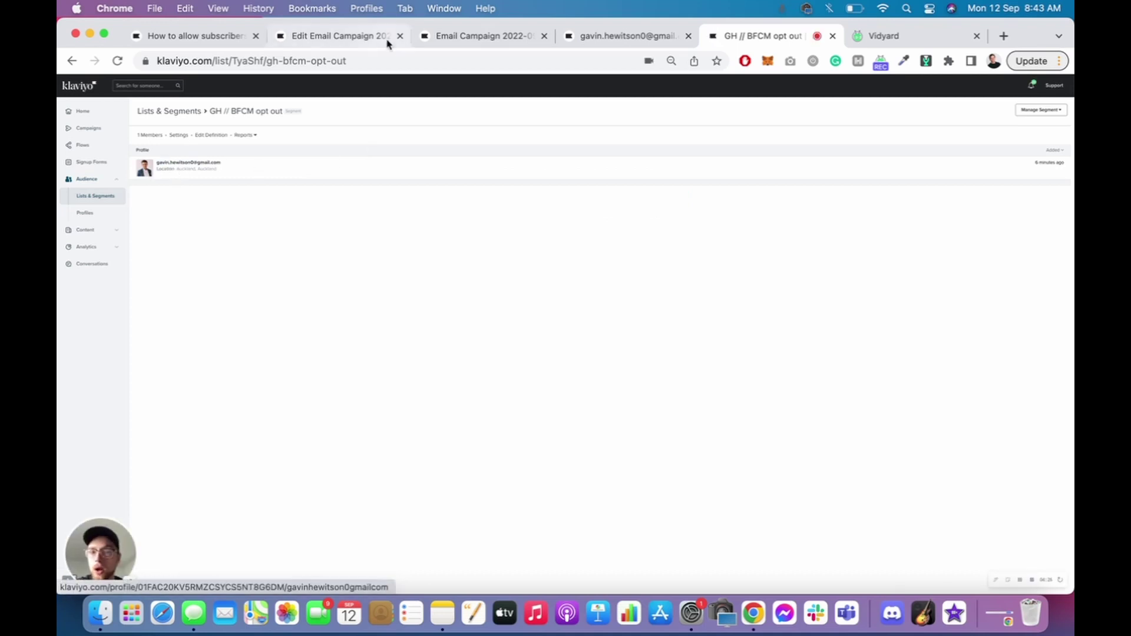
click(447, 36)
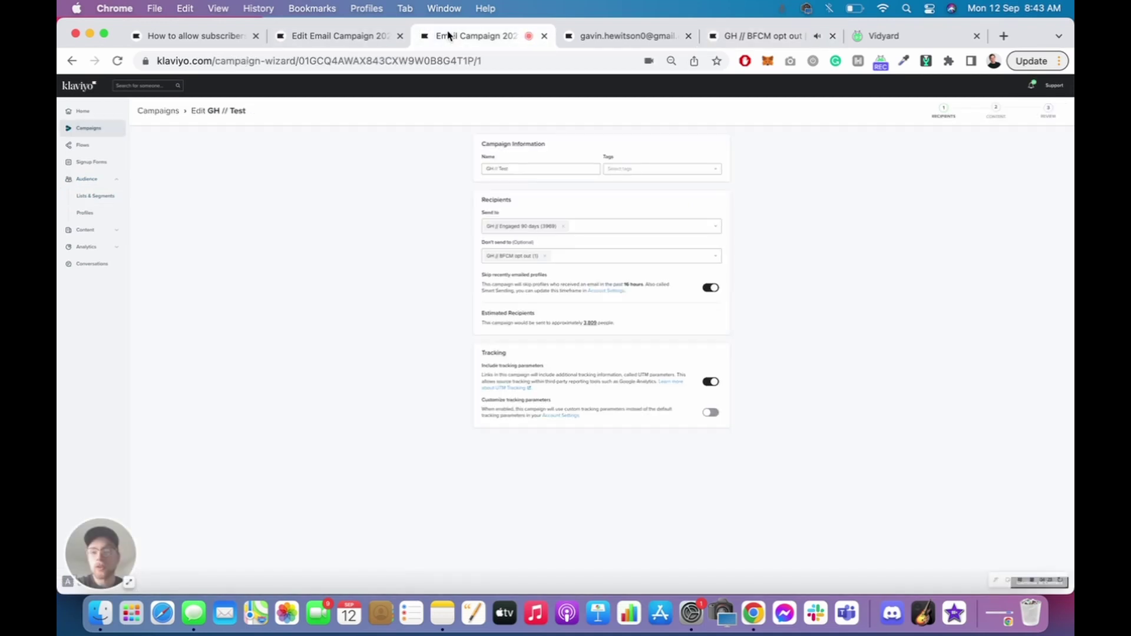